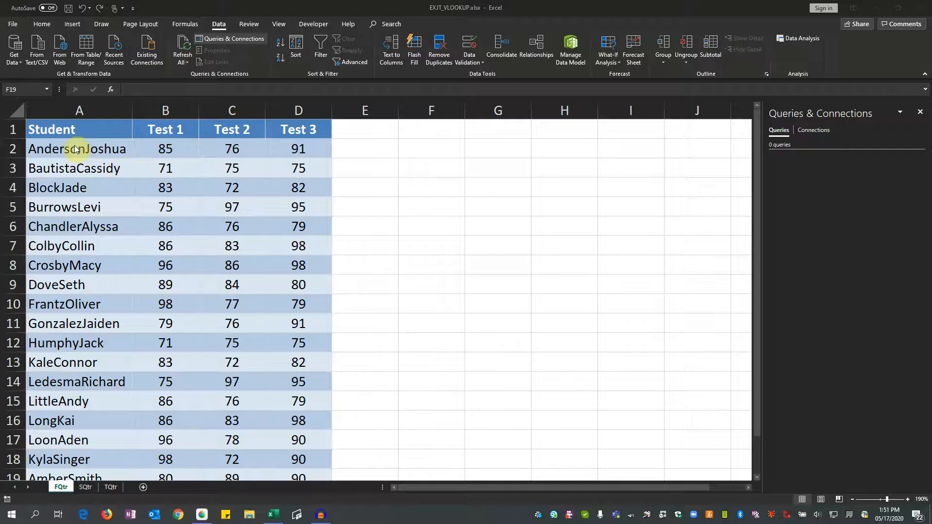
- Check the names assigned to the student score tables on the FQtr, SQtr and TQtr sheets
click(111, 133)
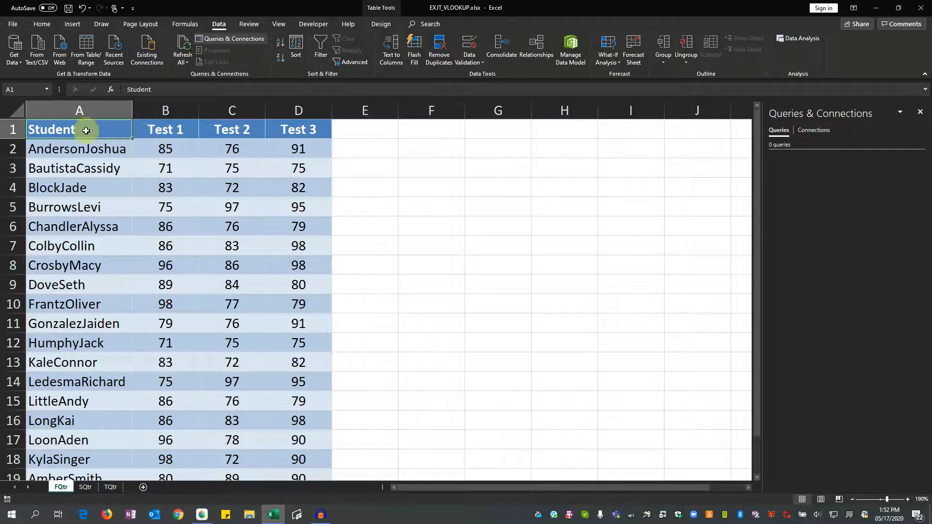
click(384, 11)
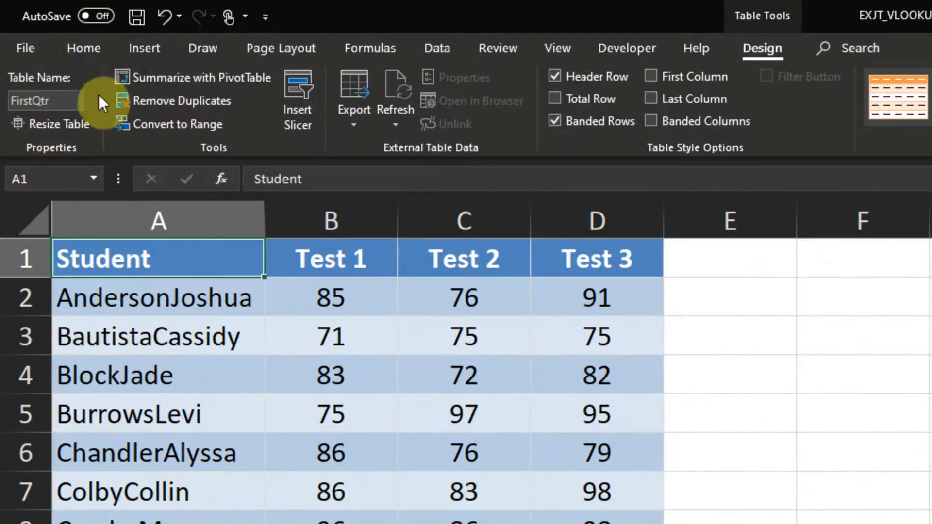
click(63, 100)
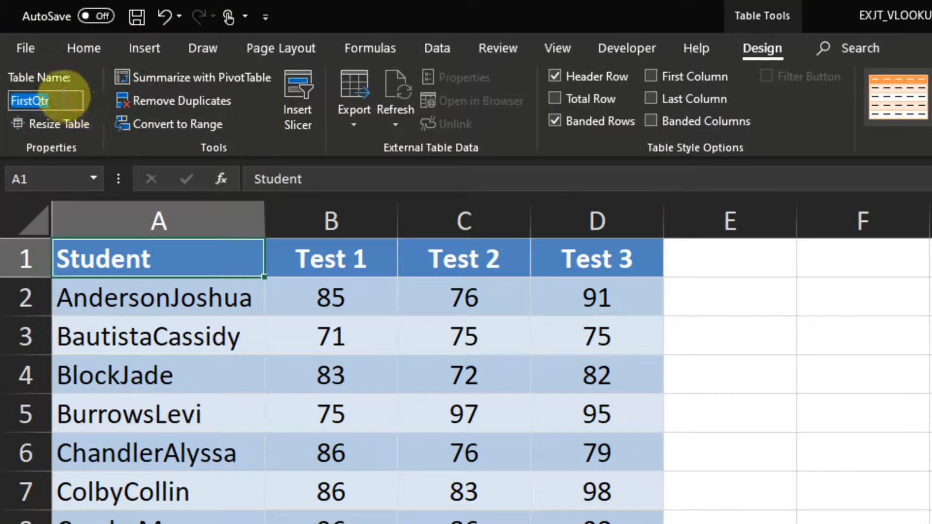
click(562, 230)
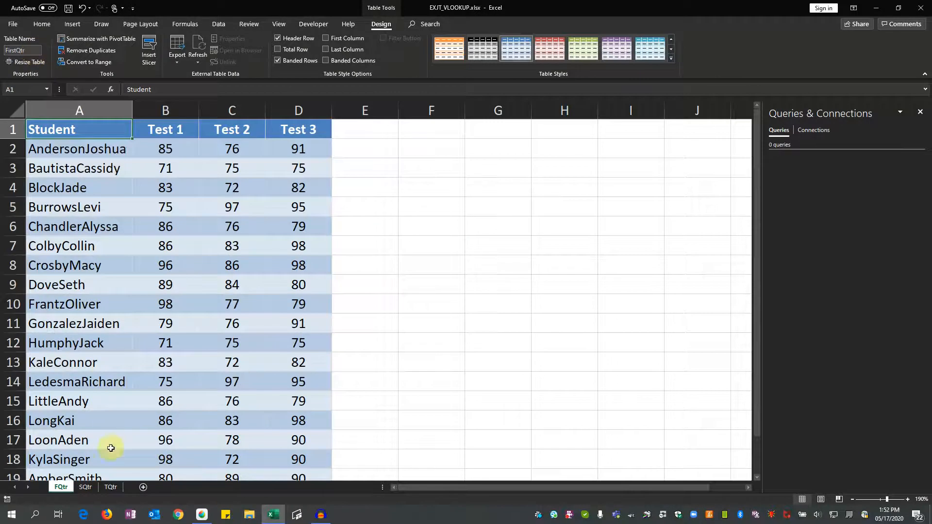
click(91, 487)
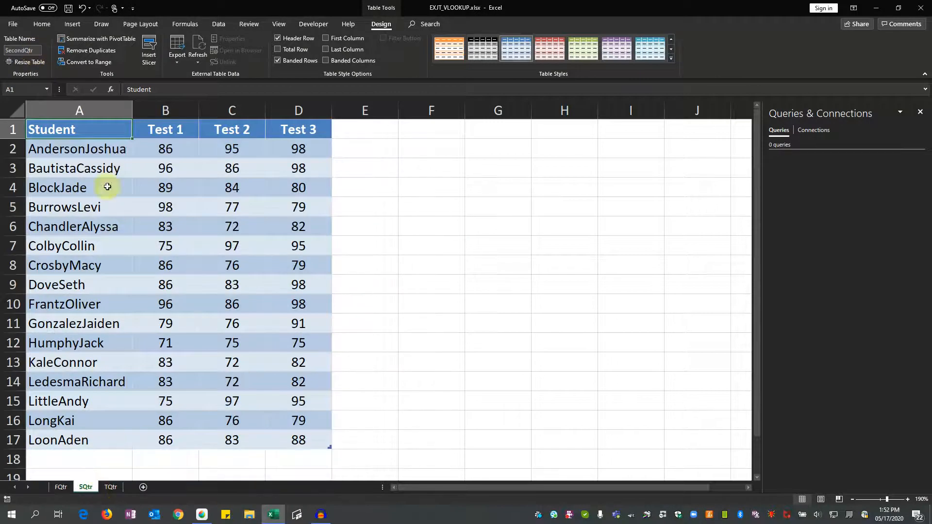
click(110, 488)
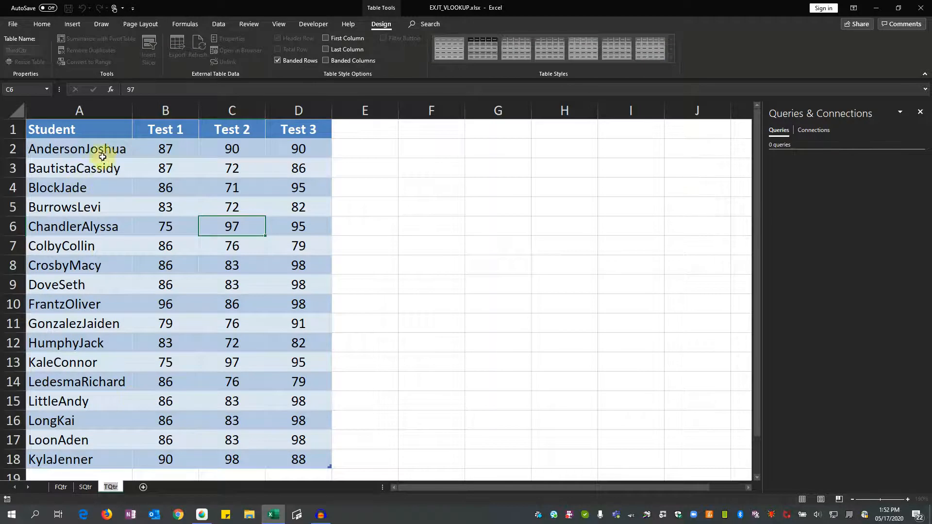
click(89, 148)
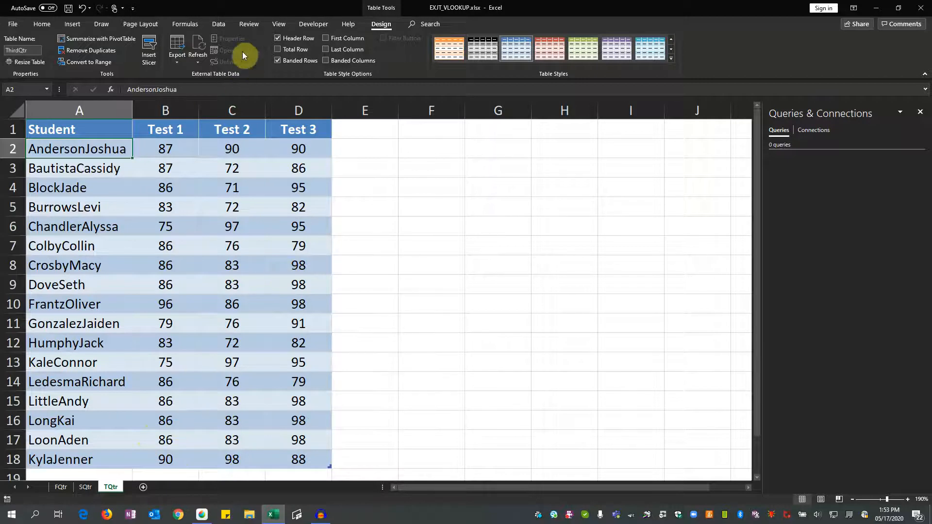
- Create a new blank query in the Power Query Editor
click(217, 24)
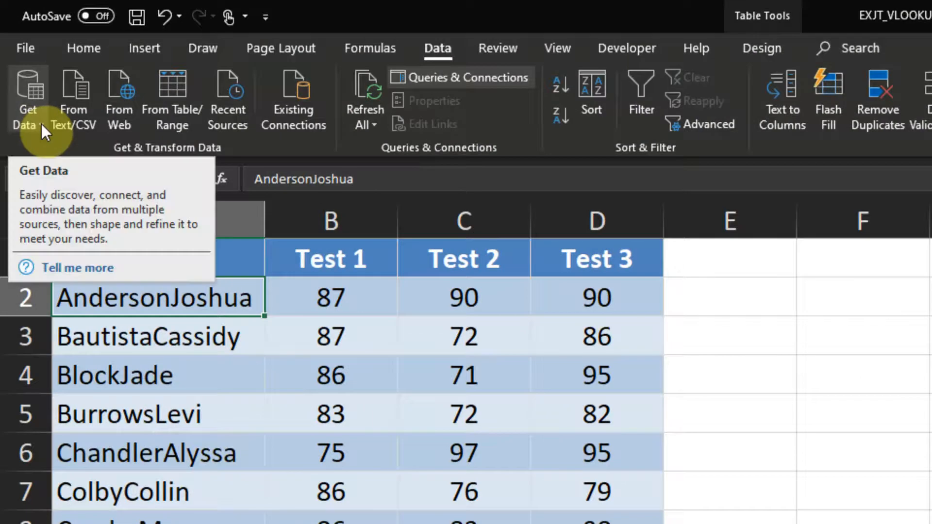
click(42, 124)
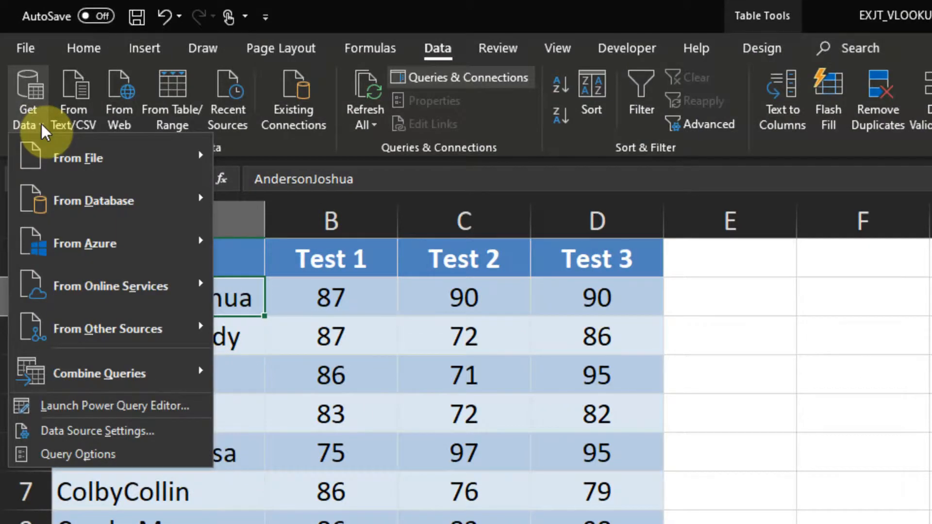
mouse_move(77, 327)
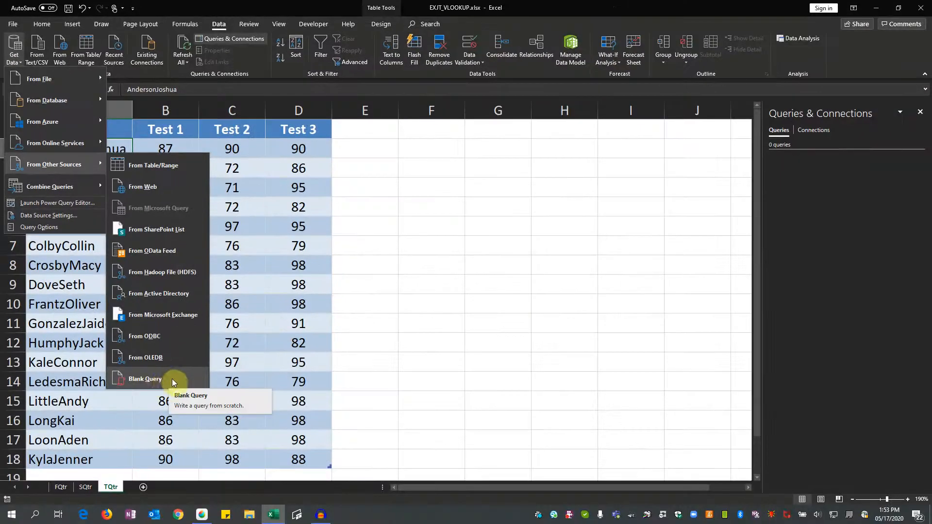
click(151, 379)
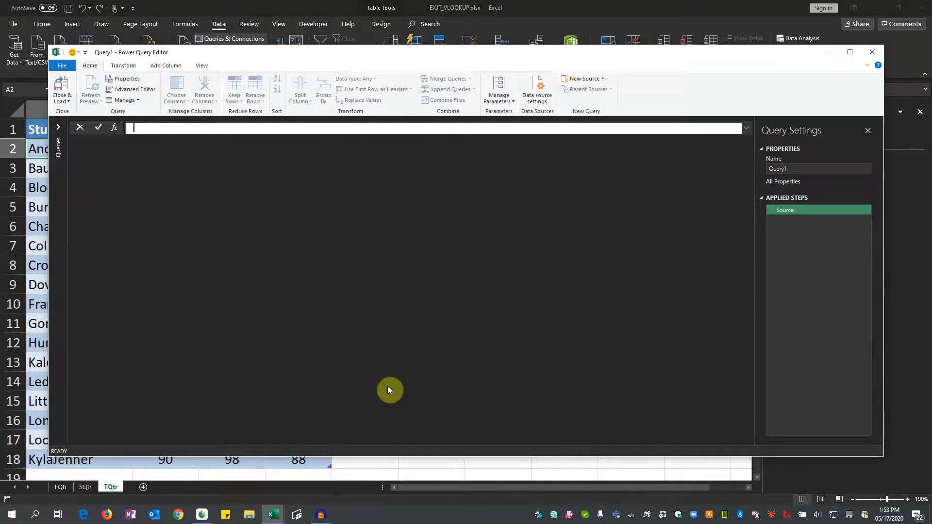
- Enter the query formula =Excel.CurrentWorkbook() to list the tables in the workbook
text(=excel)
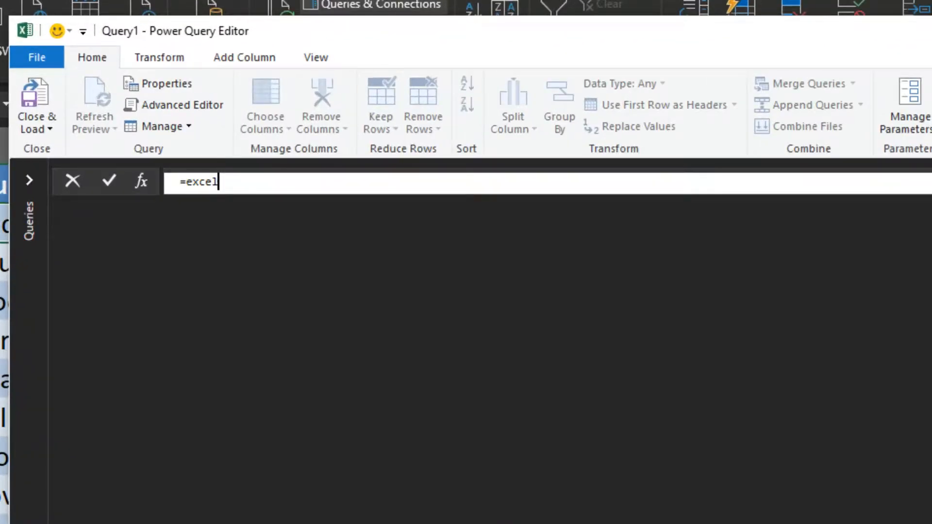
text(.cure)
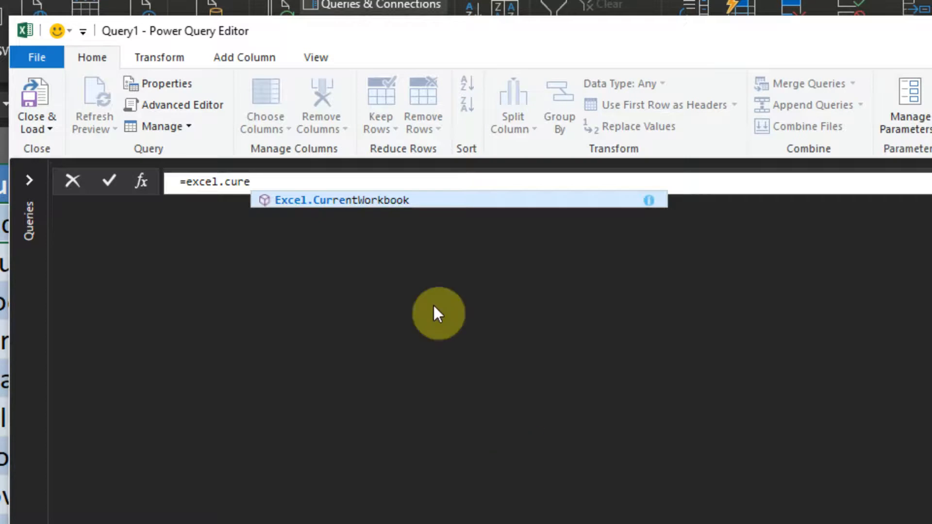
click(371, 200)
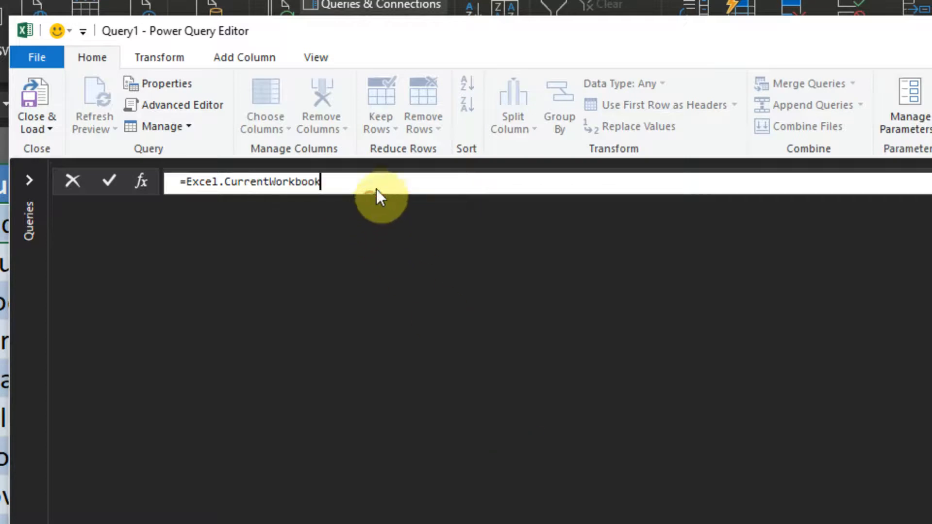
text(())
key(Return)
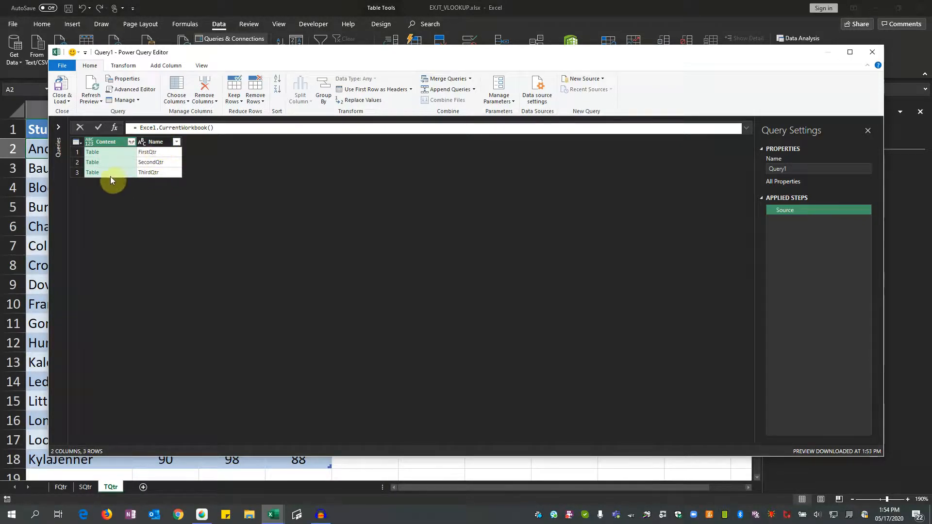
click(131, 142)
click(177, 141)
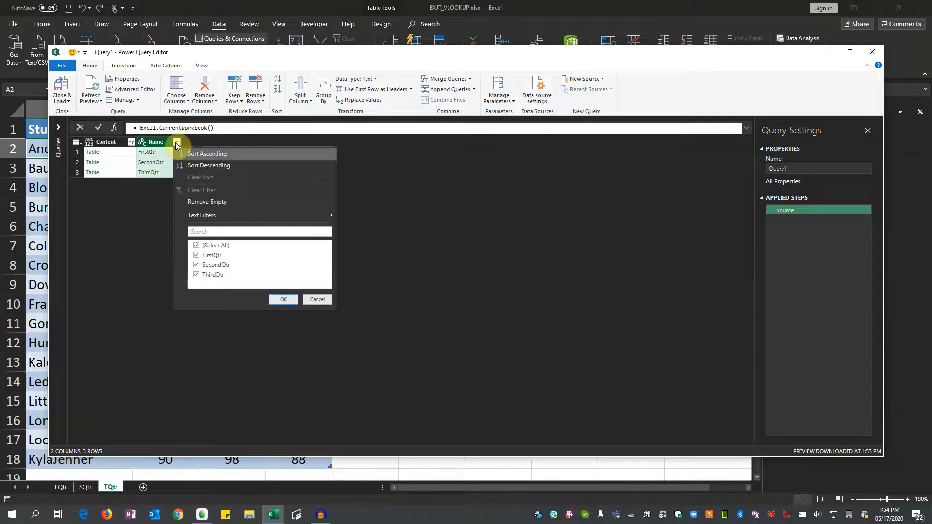
click(176, 142)
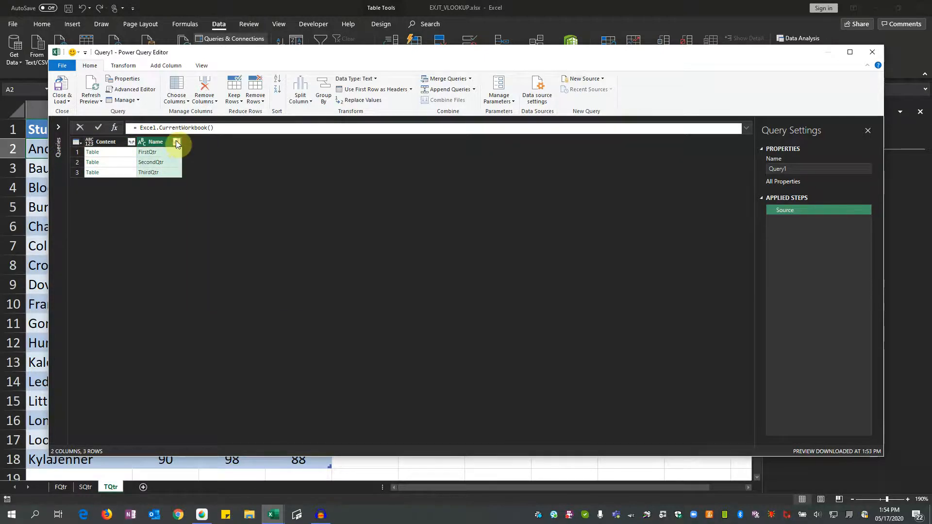
click(177, 142)
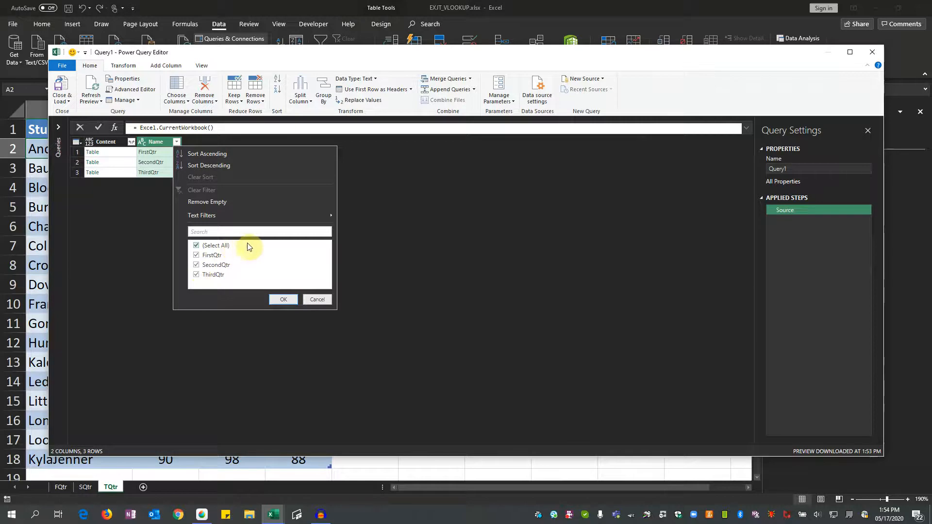
click(157, 152)
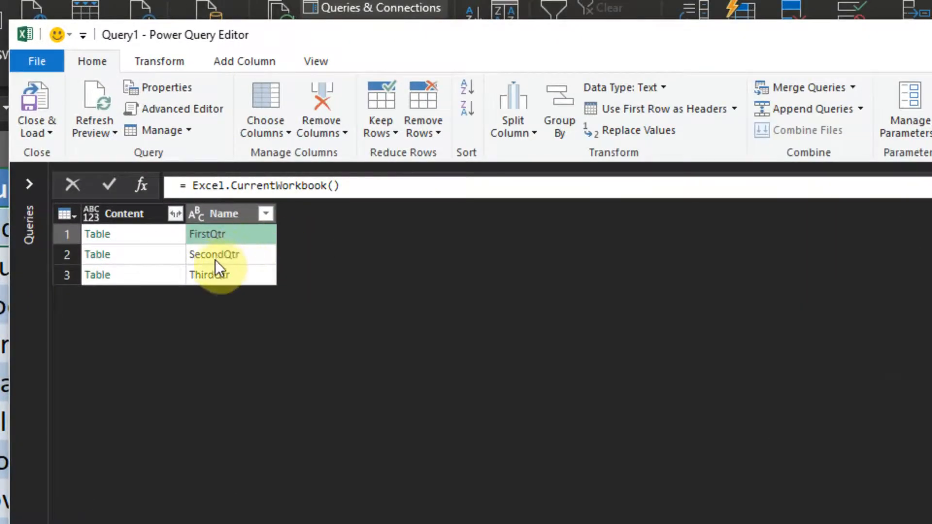
- Filter the Name column to exclude the FirstQtr table
click(266, 214)
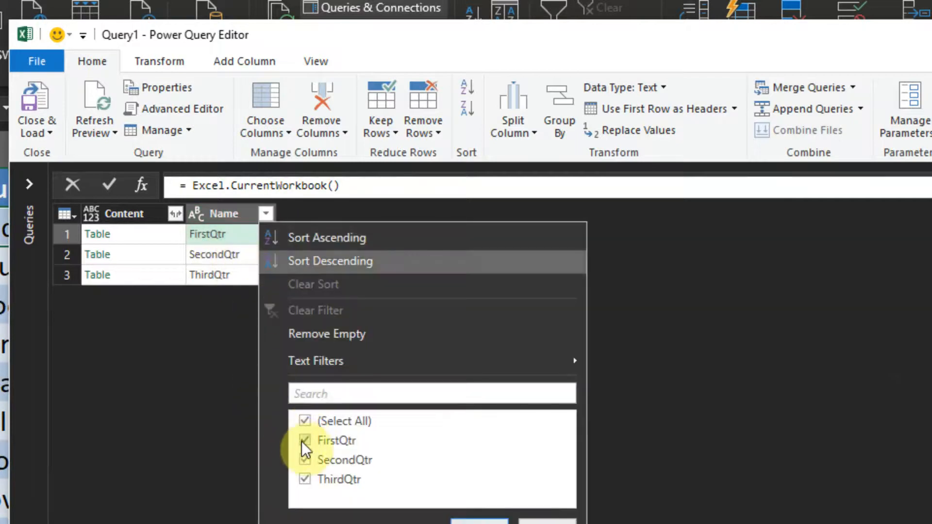
click(301, 441)
key(Return)
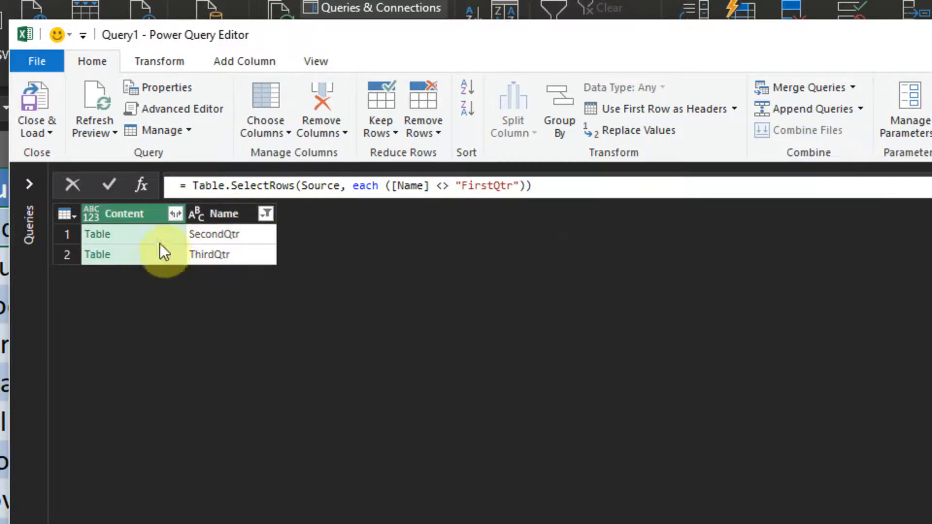
- Reset the Name column's filter to include FirstQtr, SecondQtr and ThirdQtr
click(266, 213)
click(305, 423)
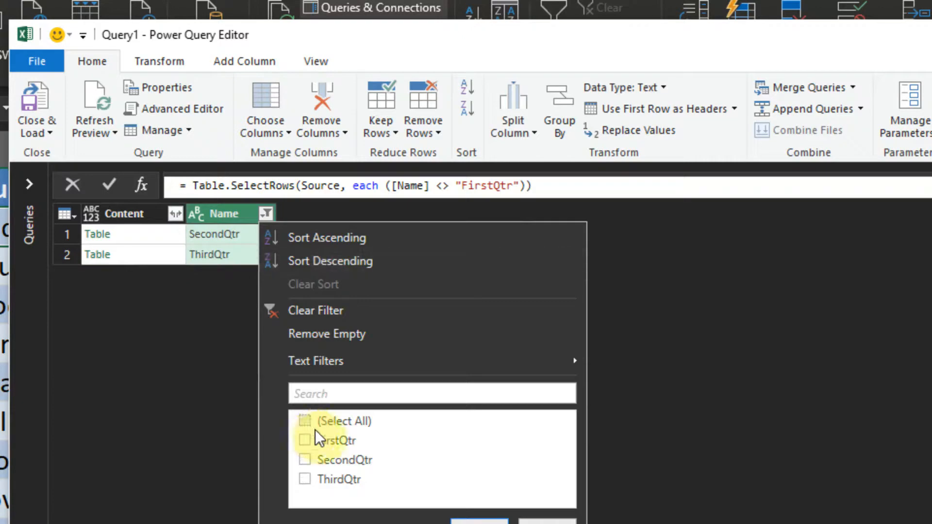
click(303, 421)
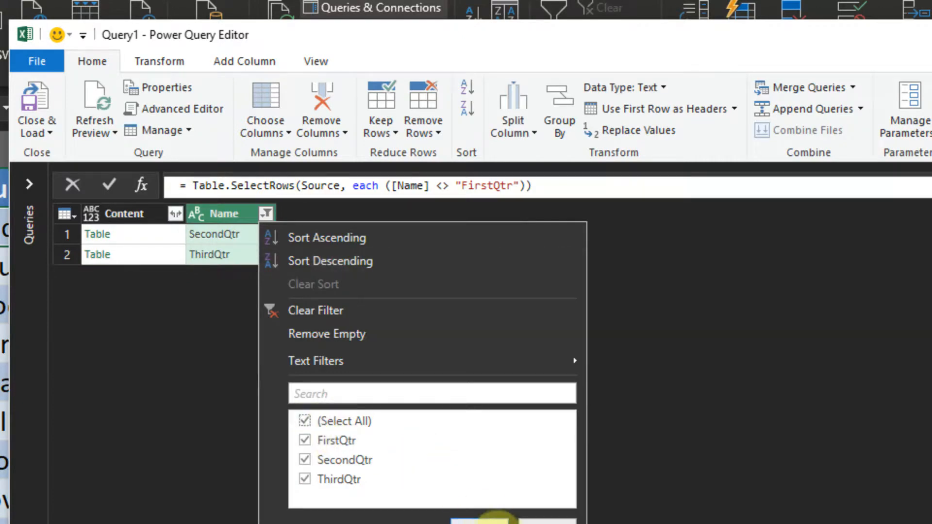
click(486, 520)
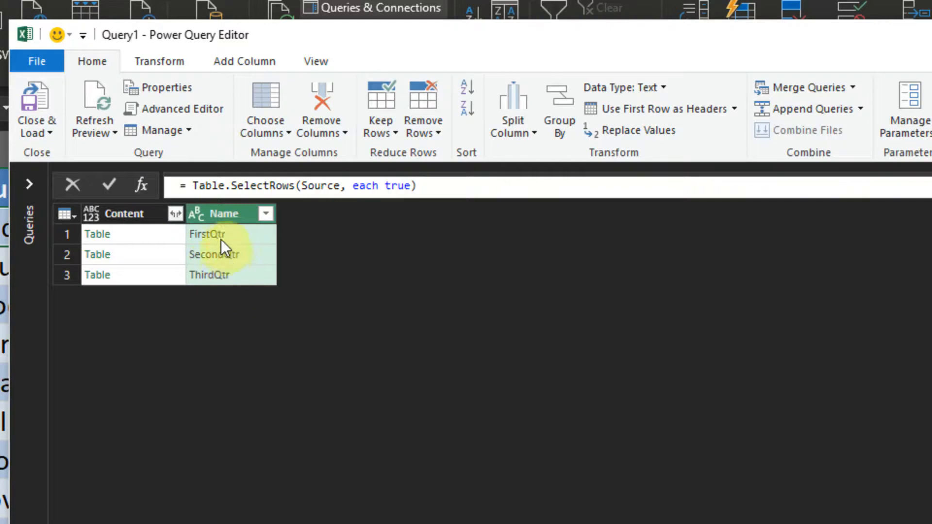
- Remove the Name column and expand Content into Student, Test 1, Test 2 and Test 3, using the original column name as prefix
right_click(223, 212)
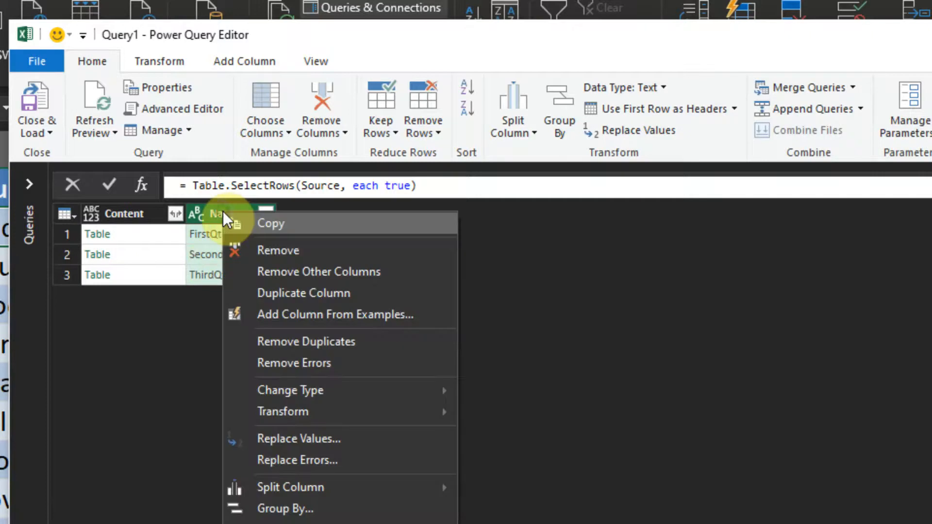
click(261, 249)
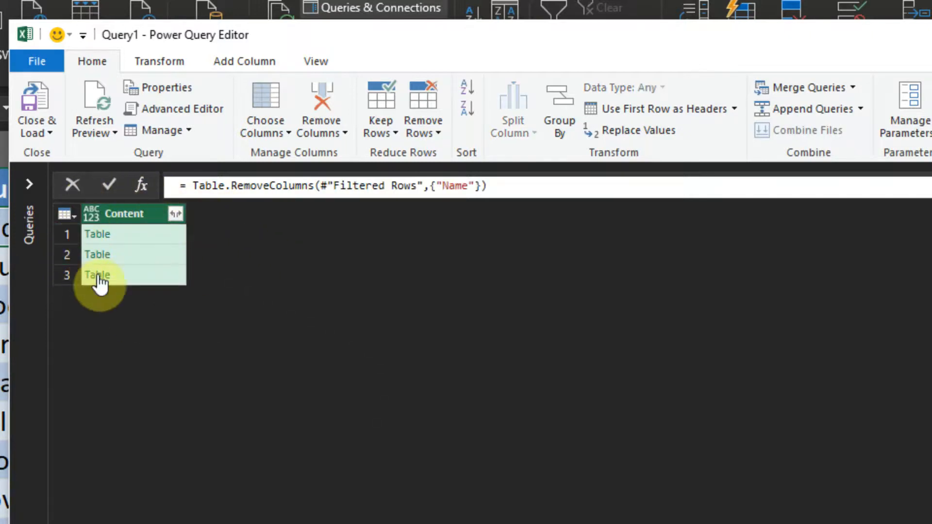
click(176, 214)
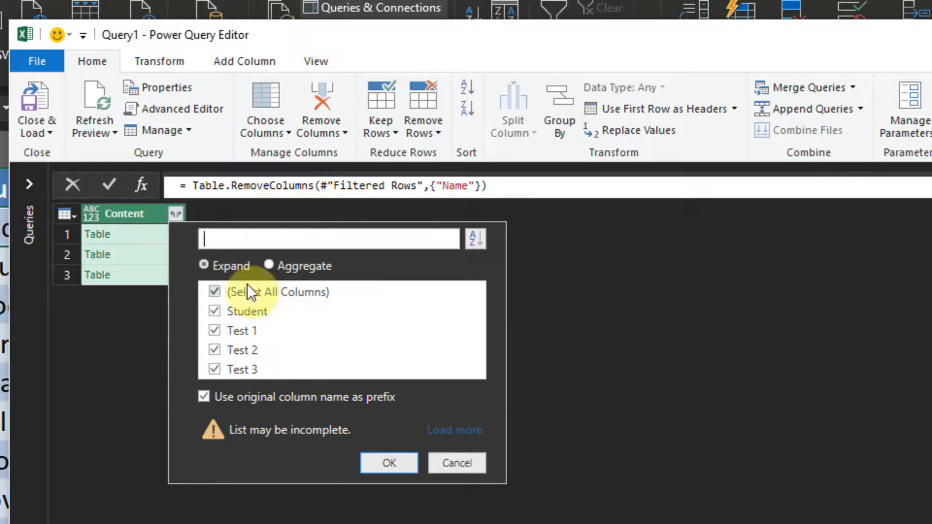
click(176, 216)
click(177, 217)
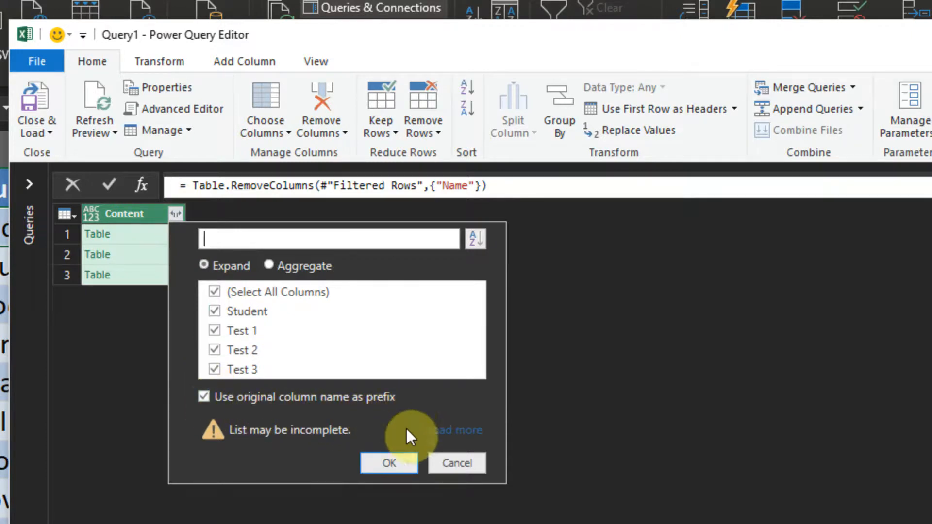
click(392, 465)
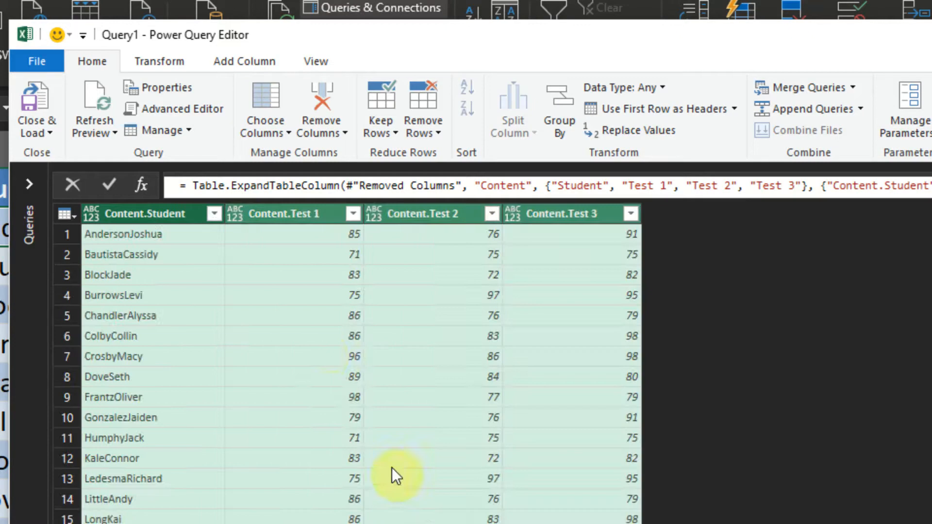
- Review the combined rows and load the query results into a new worksheet
scroll(313, 237, down, 7)
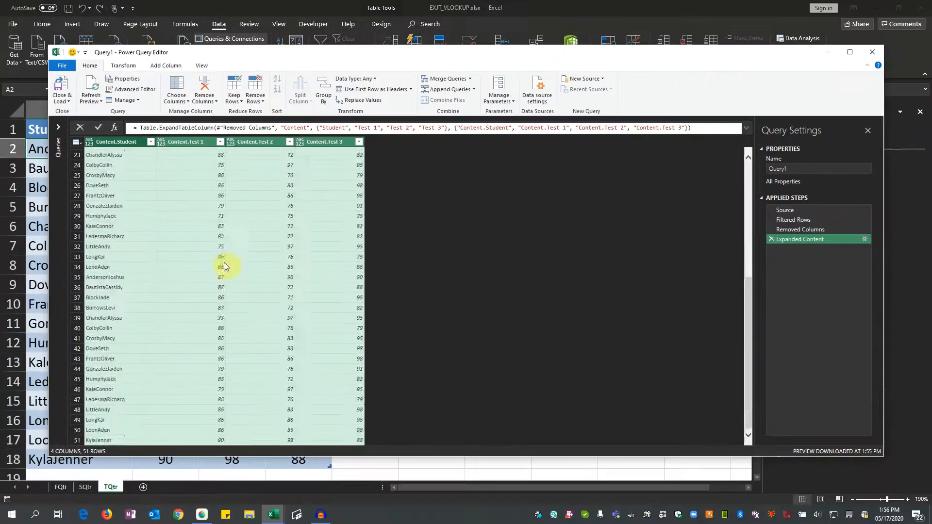
scroll(238, 323, up, 7)
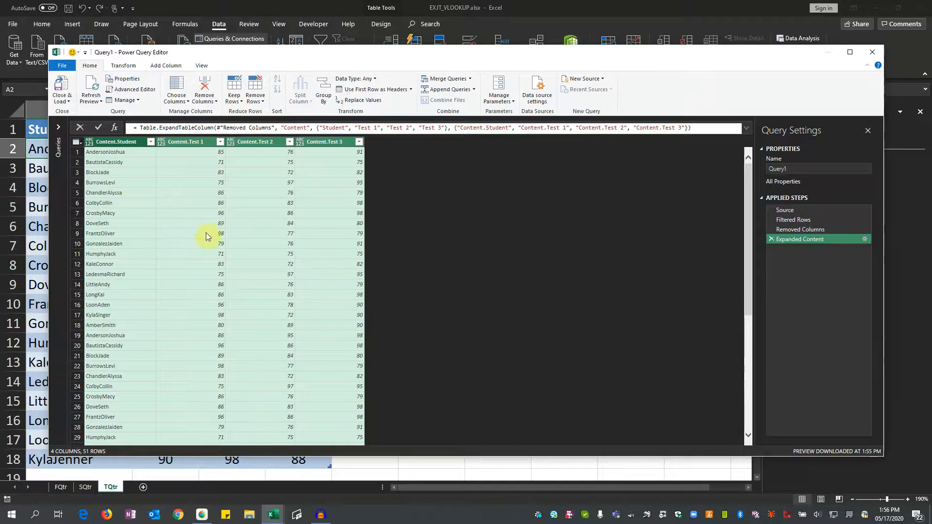
click(67, 86)
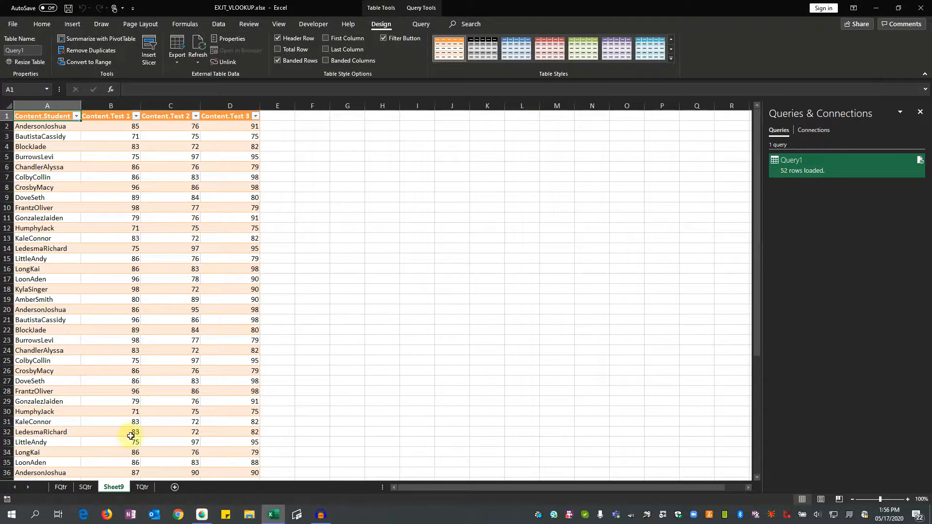
- Move the new query sheet after TQtr and rename it Consolidated
click(114, 488)
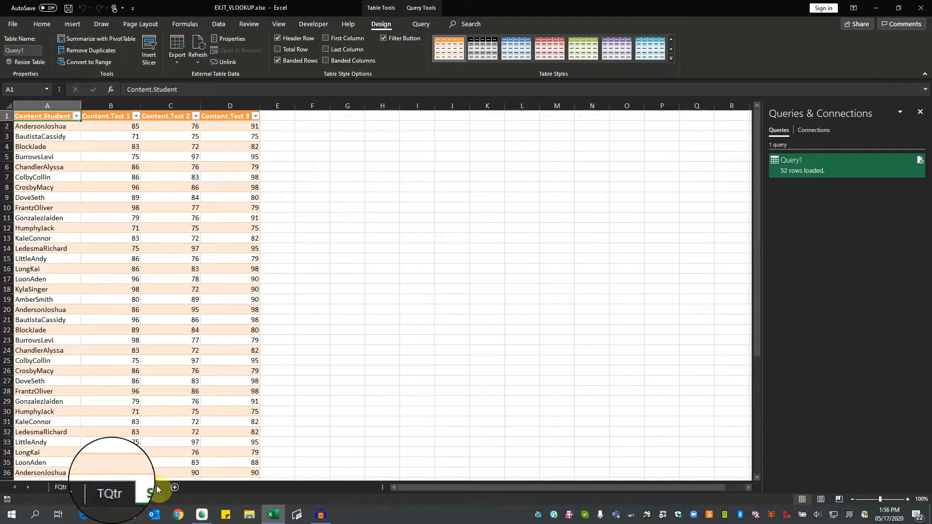
double_click(148, 486)
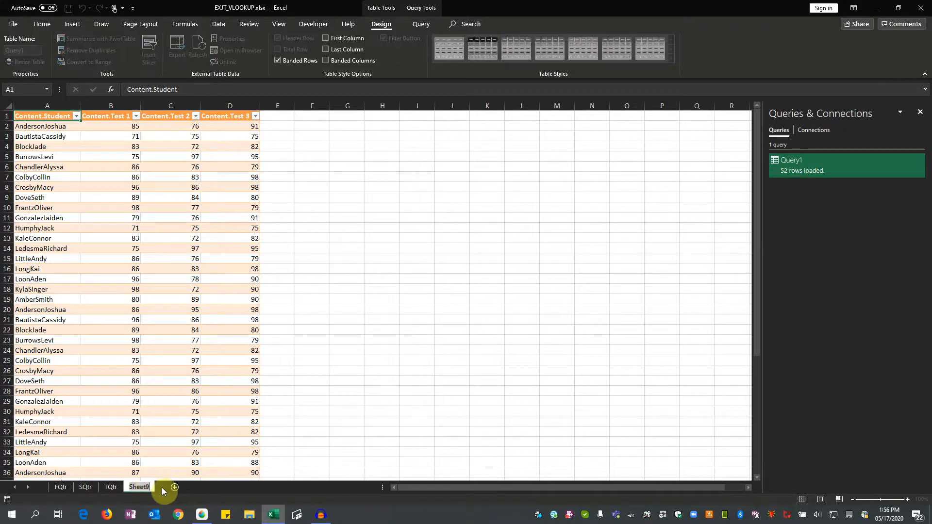
text(Consolidated)
key(Return)
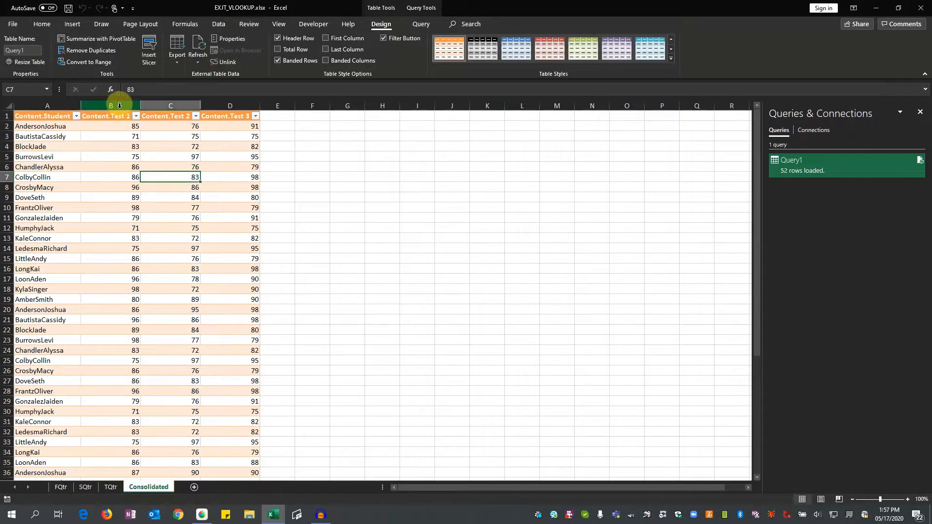
drag(122, 105, 228, 121)
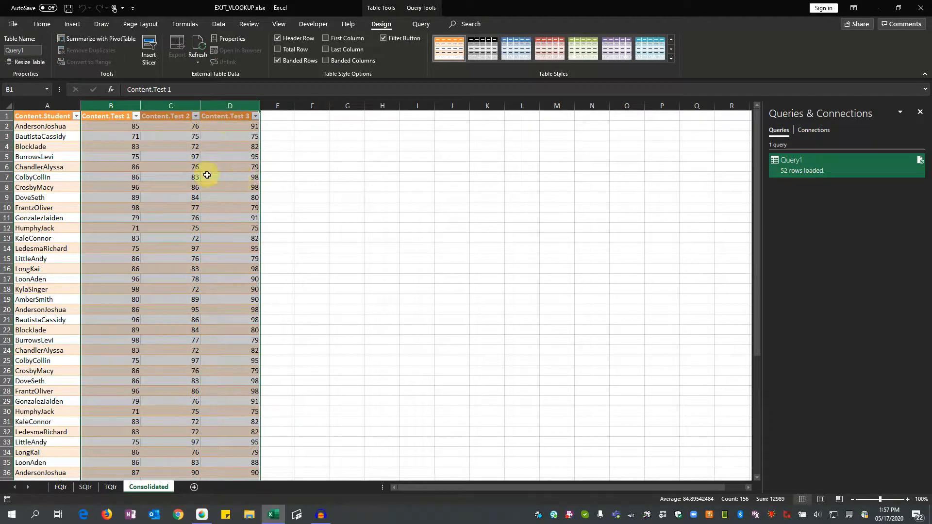
click(160, 156)
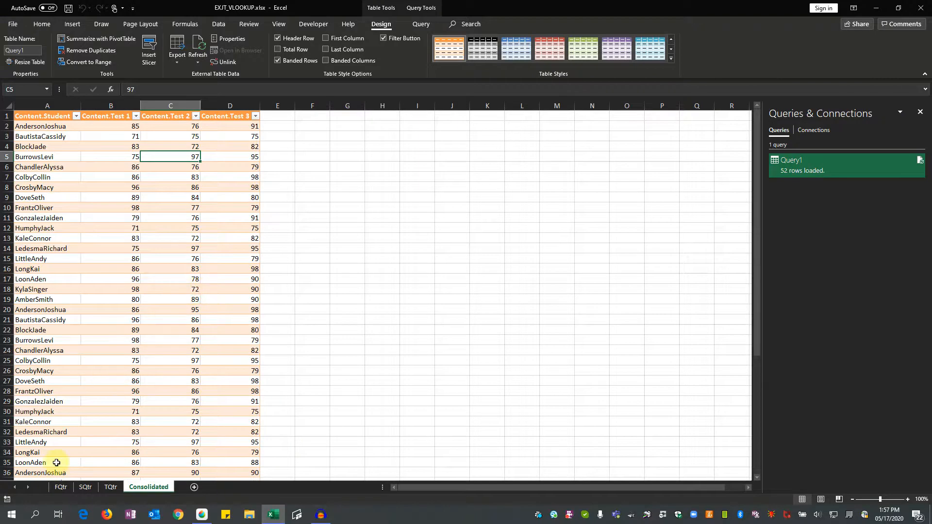
- Add a new student in row 20 of the FQtr table, entering the student's name and a score of 90 for each of the three tests
click(60, 487)
scroll(87, 355, down, 5)
scroll(91, 356, up, 3)
click(53, 381)
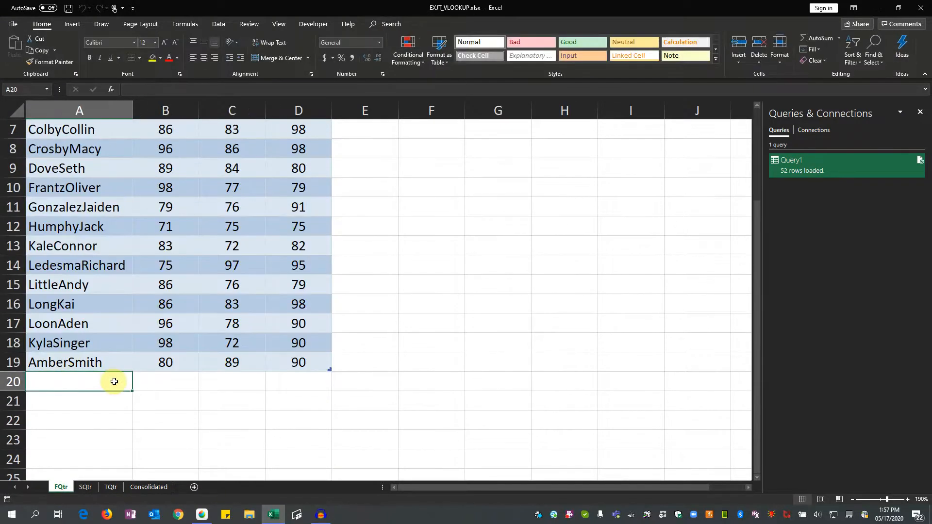
text(OliveMeyer)
key(Tab)
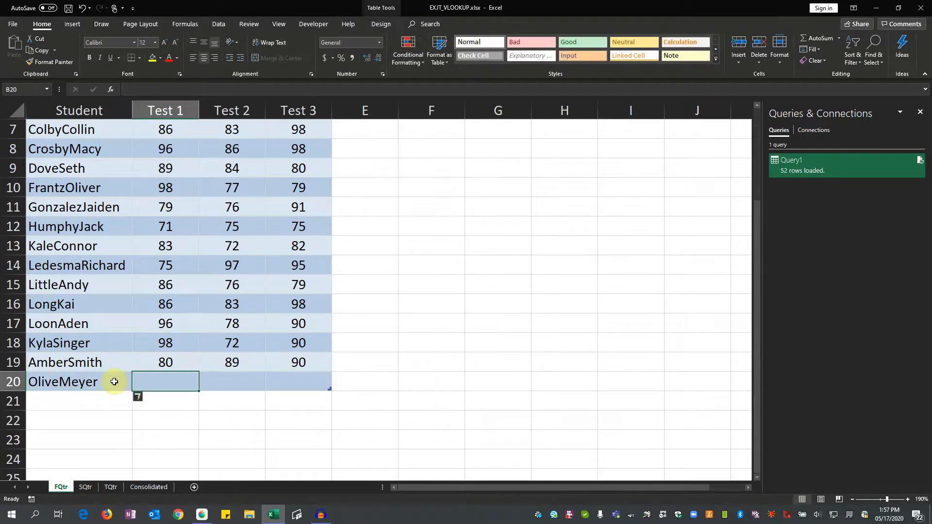
text(90)
key(Tab)
text(90)
key(Tab)
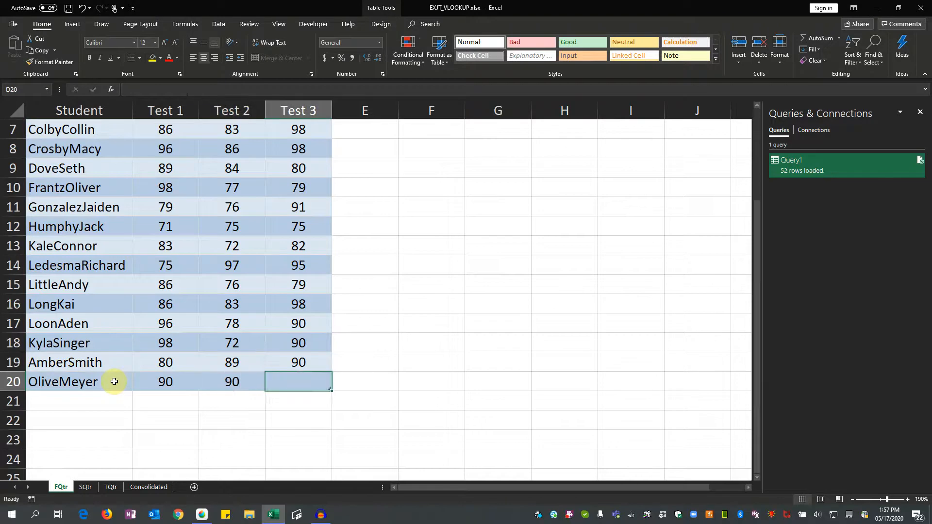
text(90)
click(150, 435)
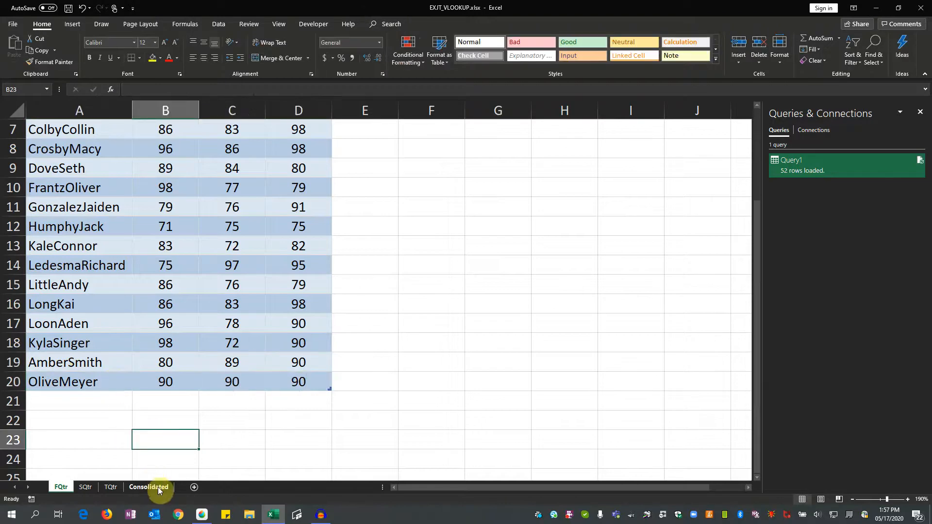
- Check the Consolidated table's rows against the FQtr sheet to see whether the newly added student is included
click(158, 488)
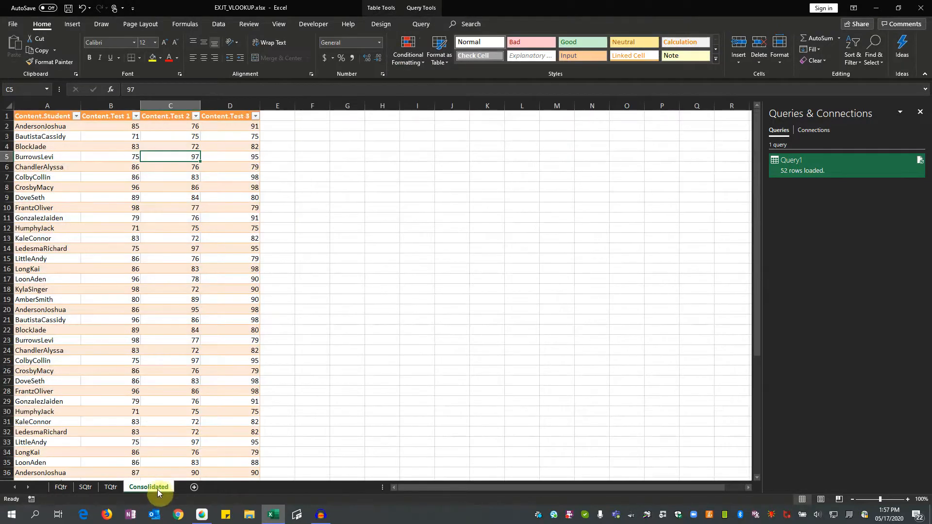
click(51, 125)
scroll(50, 325, down, 2)
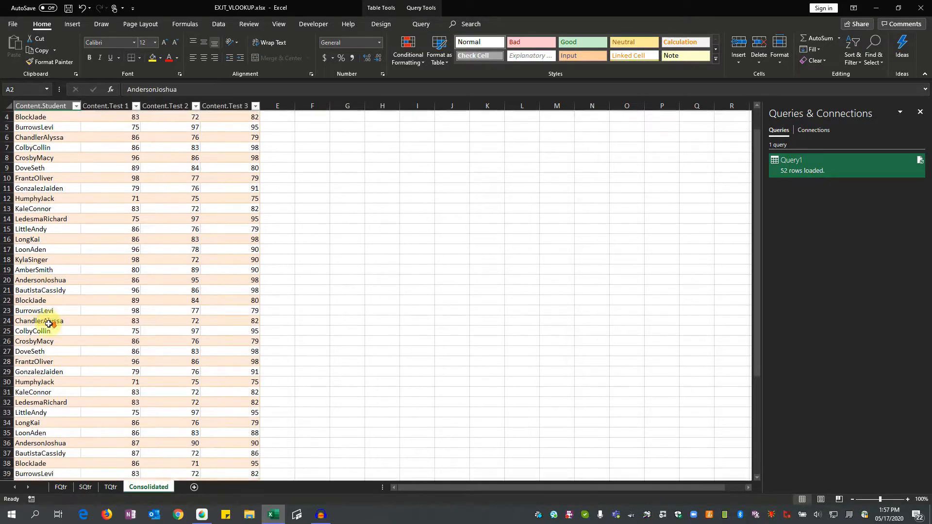
scroll(56, 316, down, 1)
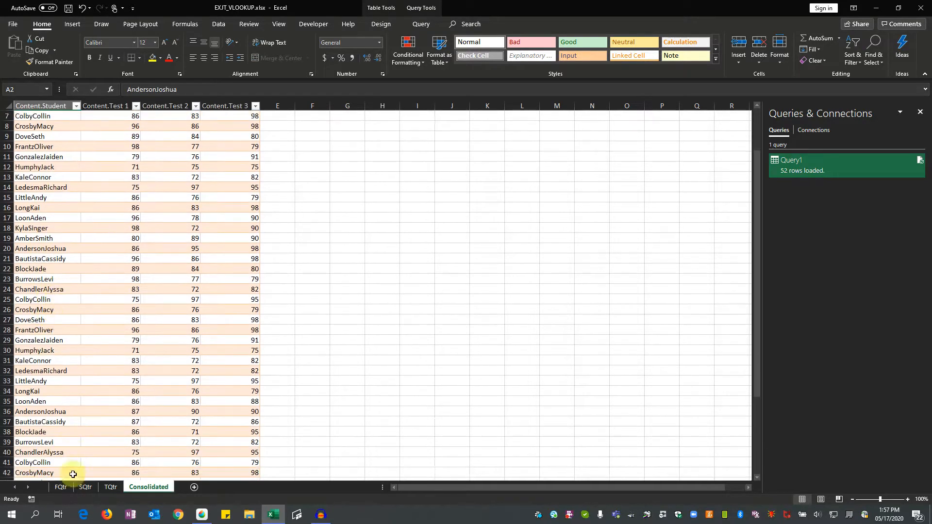
click(62, 487)
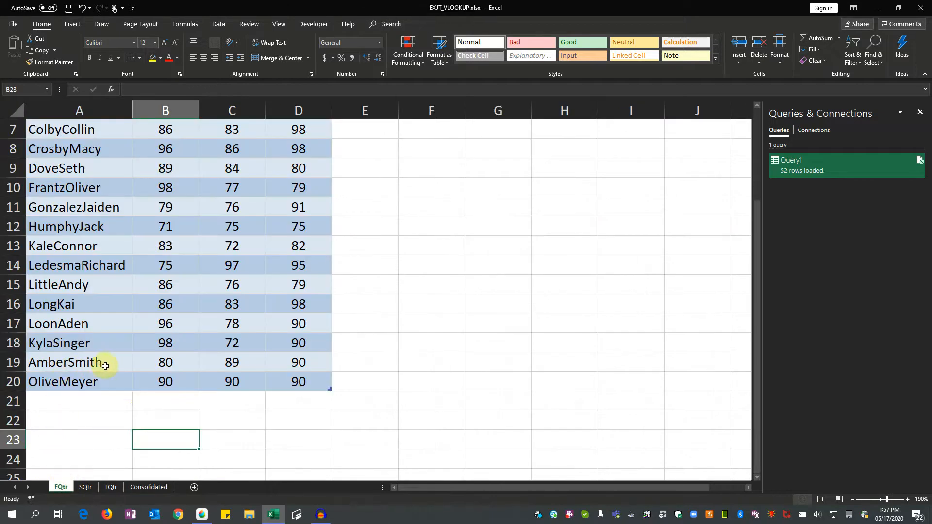
click(150, 487)
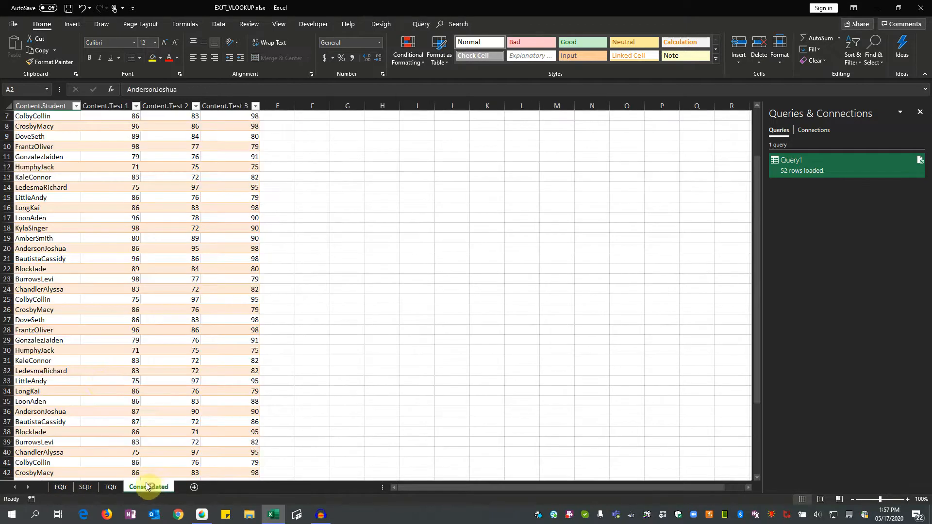
scroll(93, 336, up, 2)
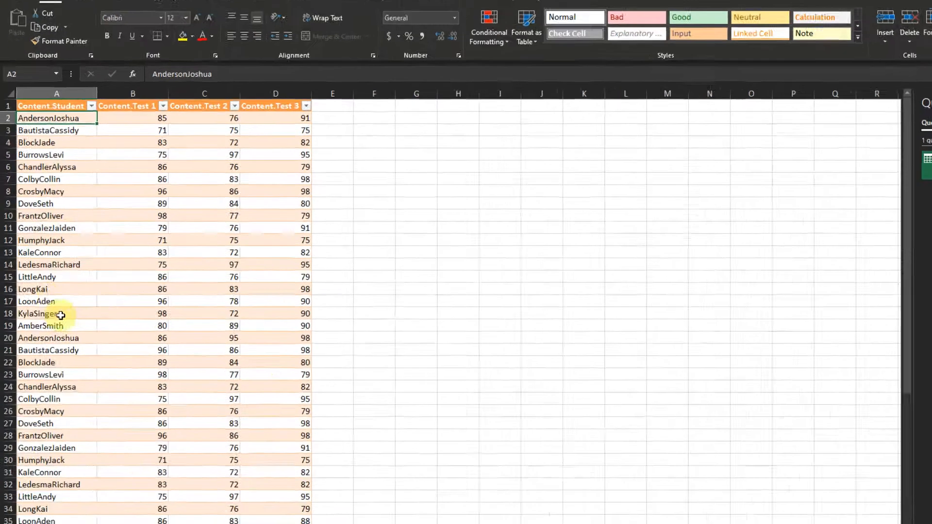
click(39, 300)
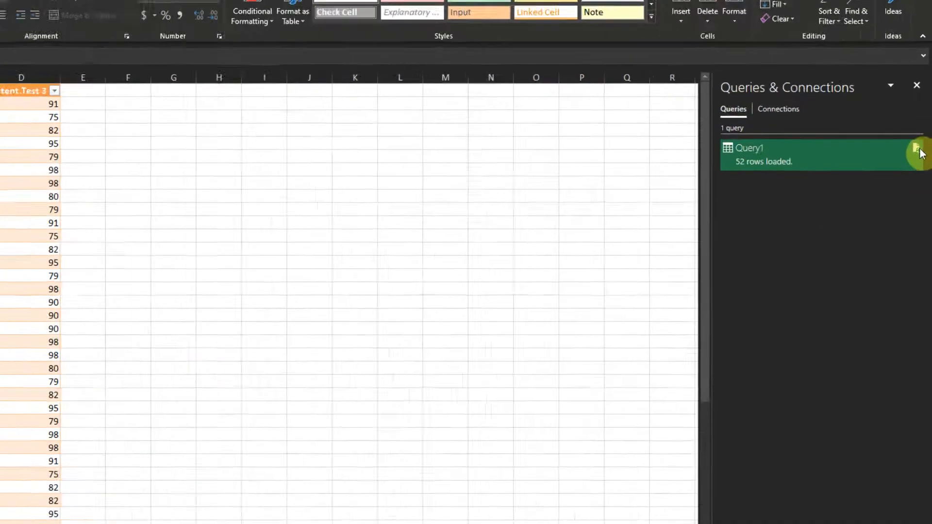
- Refresh Query1 to update the Consolidated table and select the new student's row, A20:D20
mouse_move(920, 152)
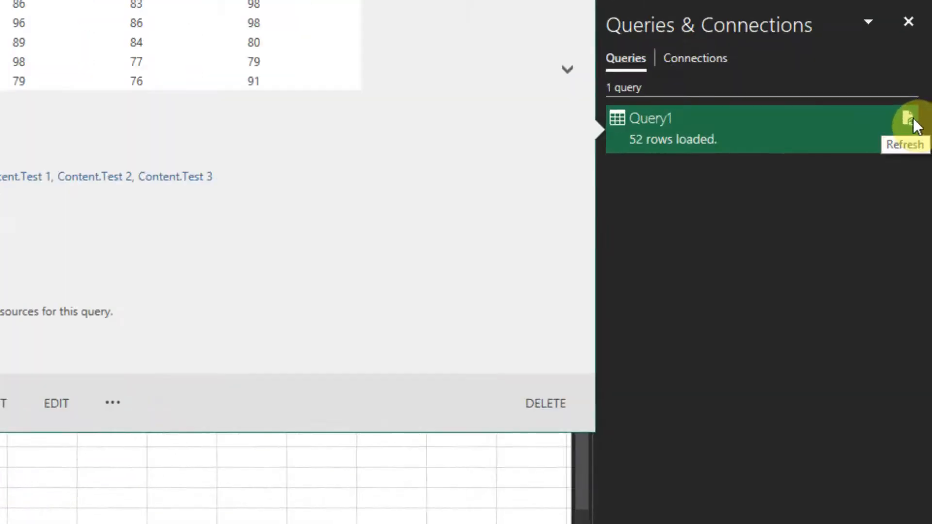
click(912, 119)
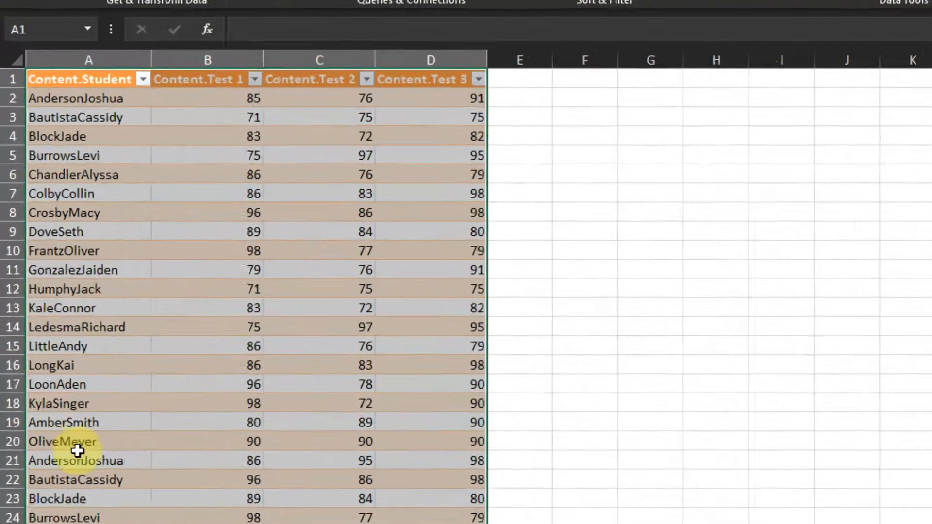
click(43, 311)
drag(85, 463, 516, 462)
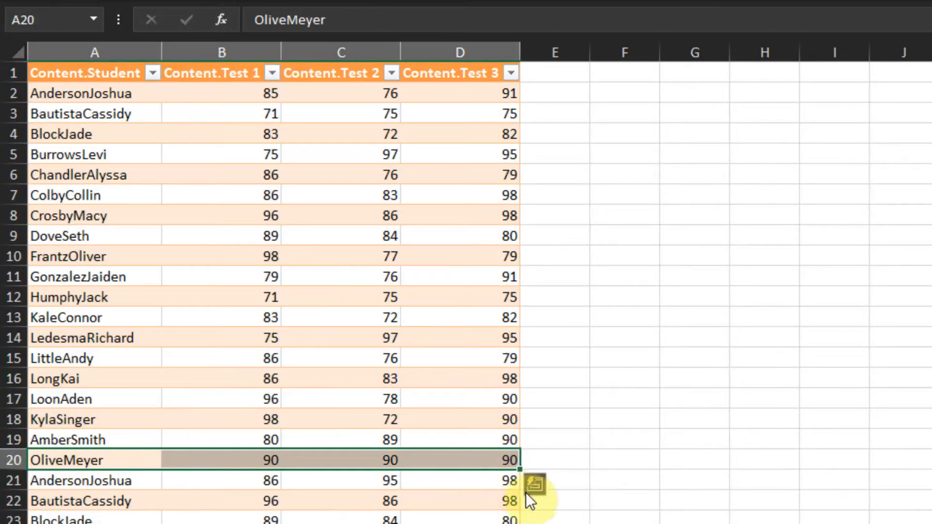